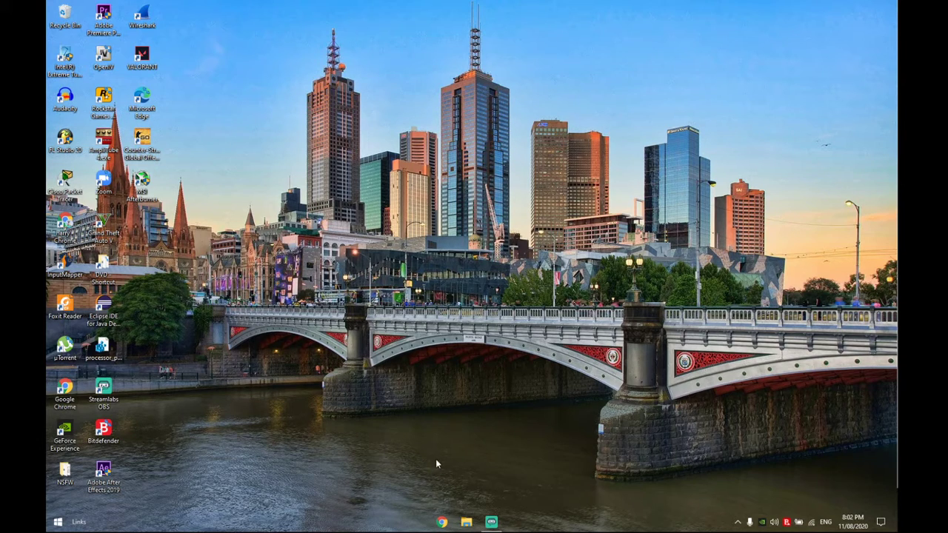
Open Chrome and search 'intel' to find Intel Extreme Tuning Utility
click(441, 521)
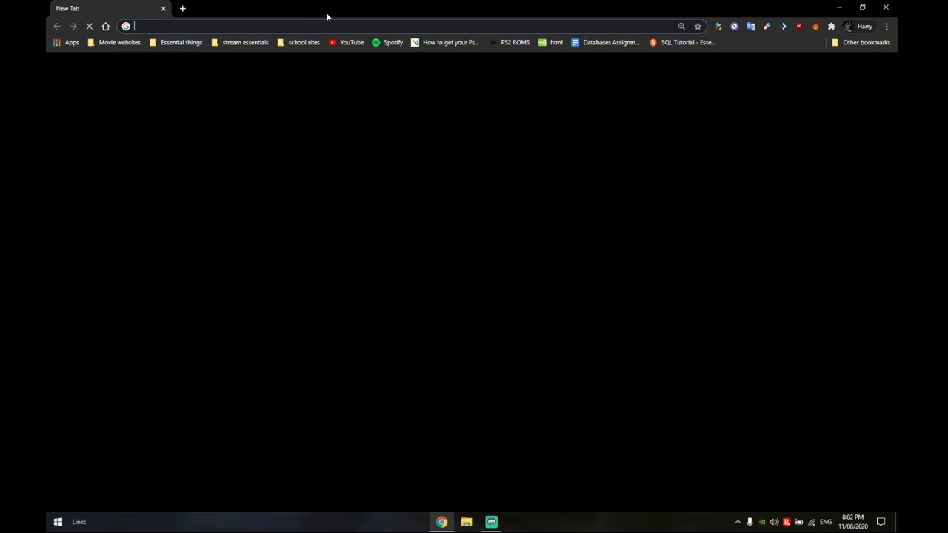
click(341, 25)
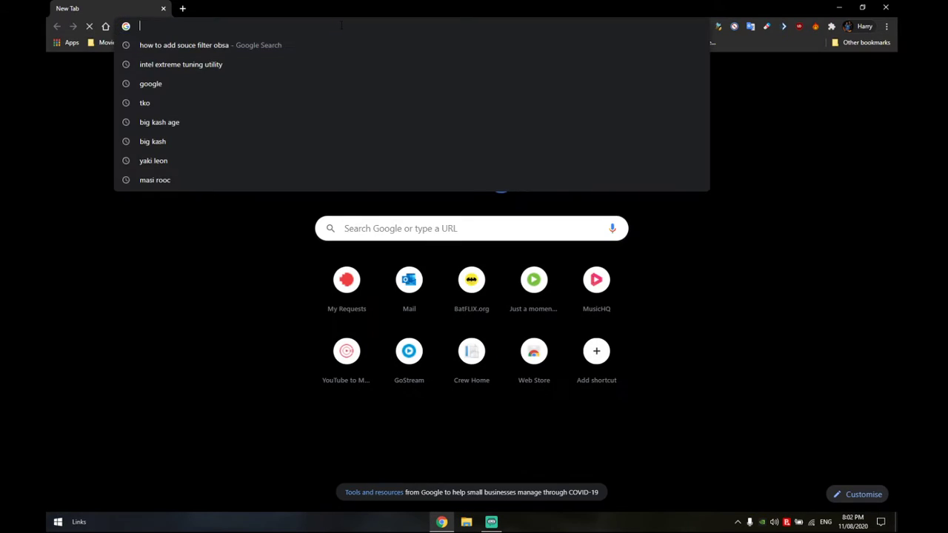
text(intel extreme tuning utility)
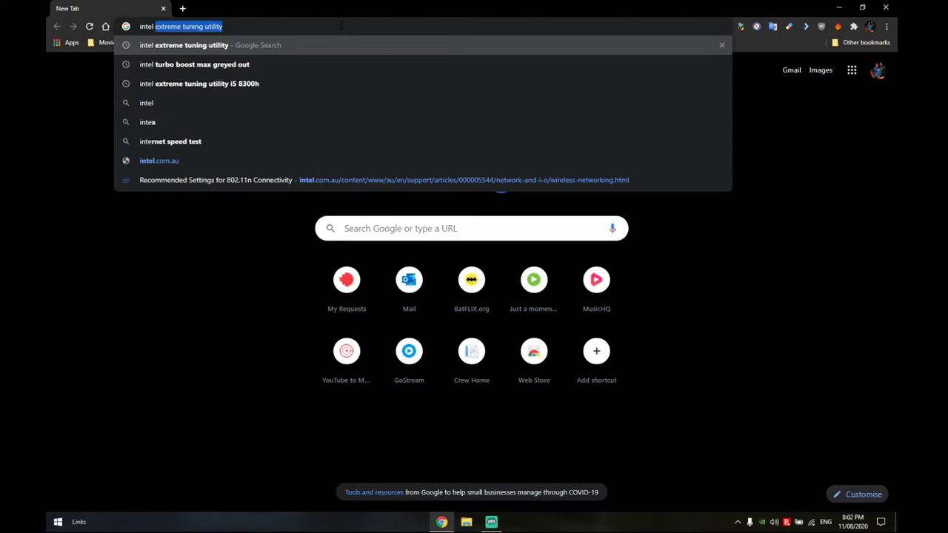
key(Return)
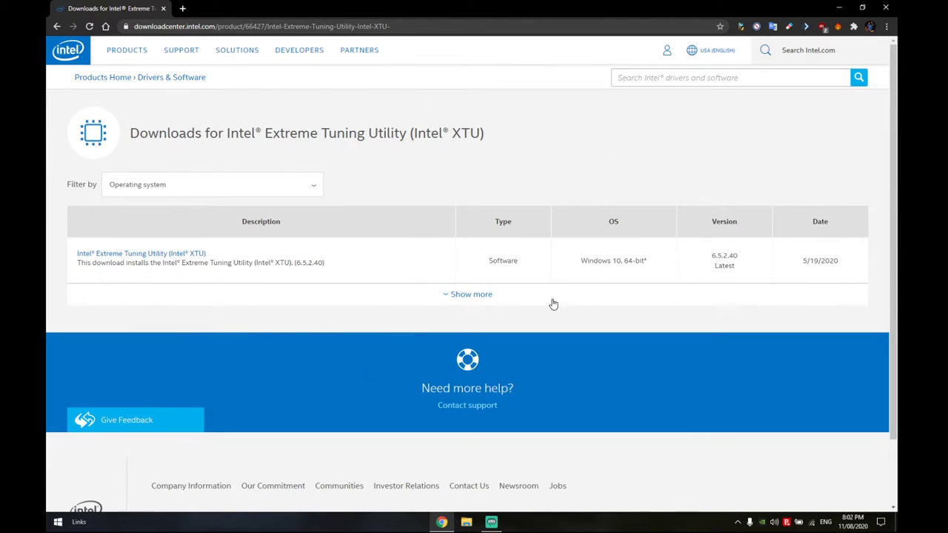
Accept Intel's licence terms and download XTUSetup.exe for XTU 6.5.2.40
click(156, 254)
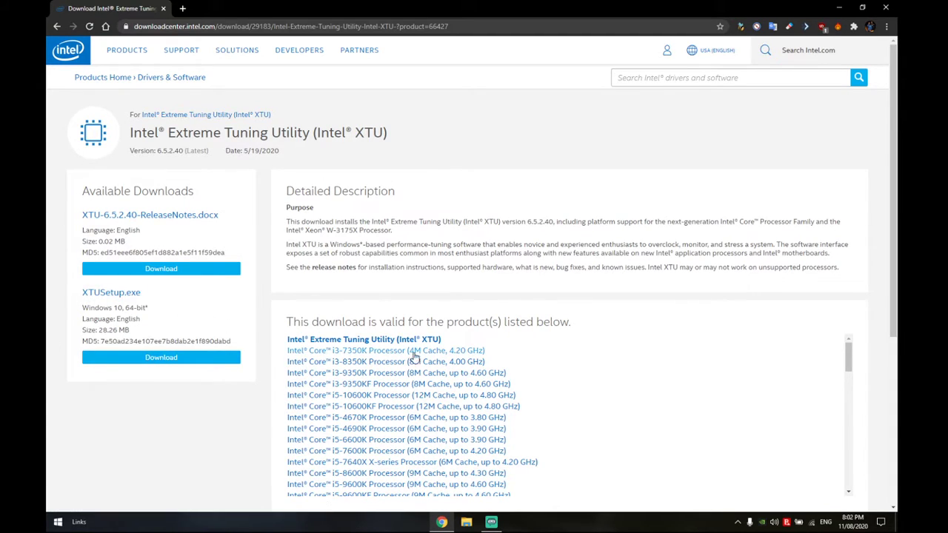
click(189, 359)
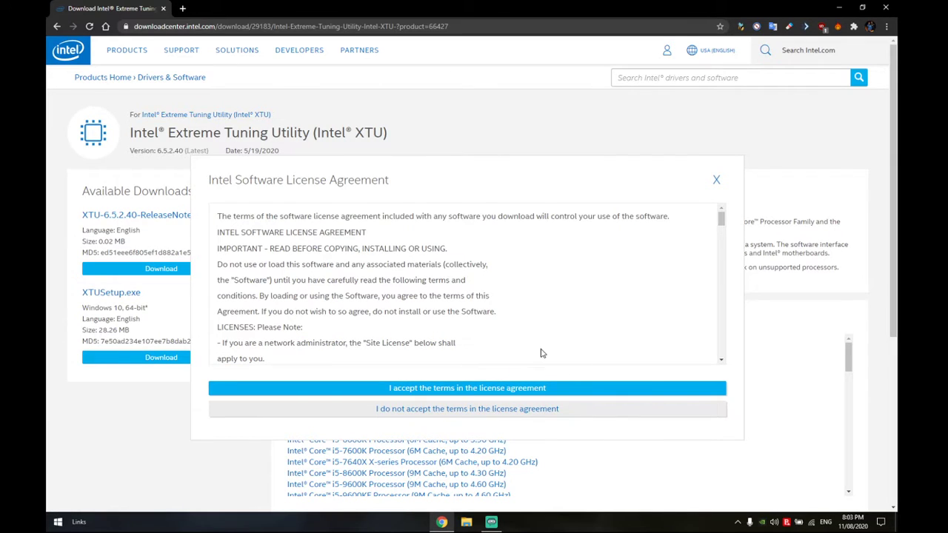
click(503, 388)
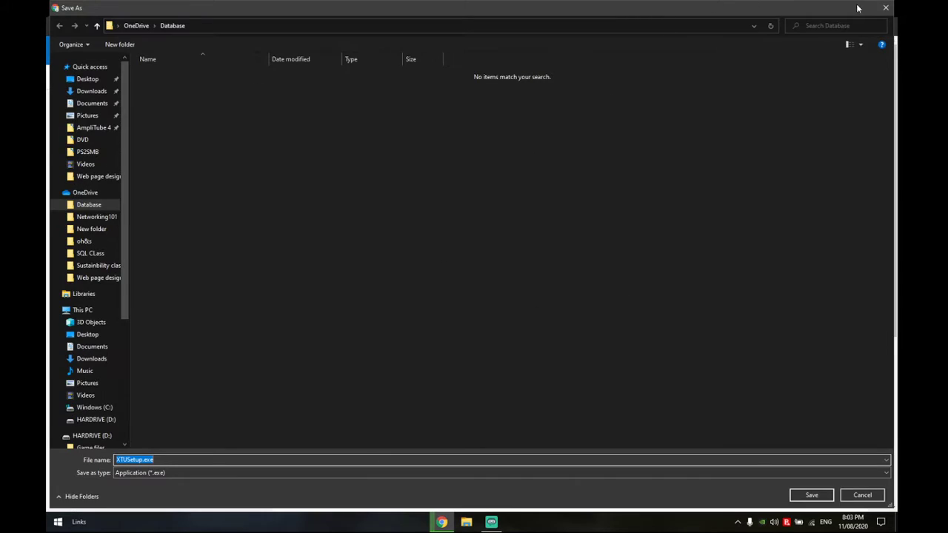
click(885, 7)
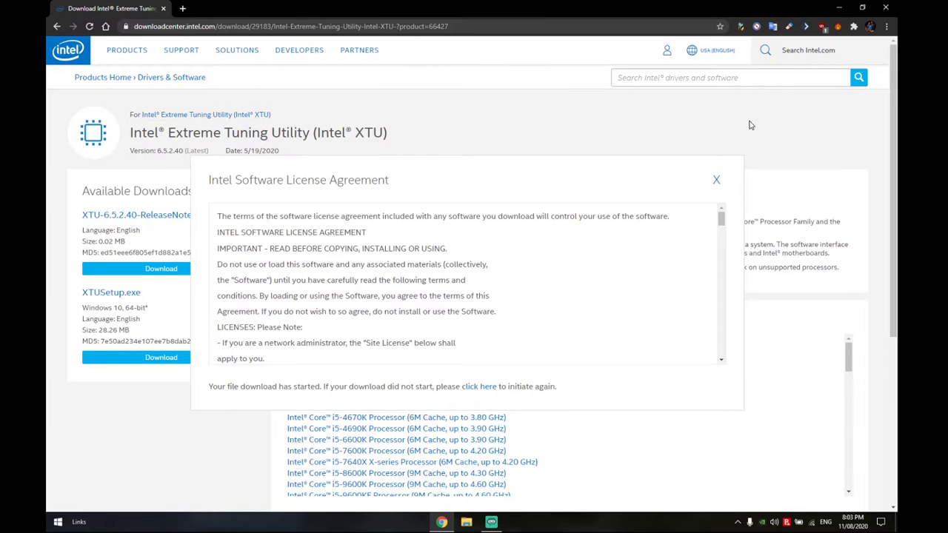
click(718, 180)
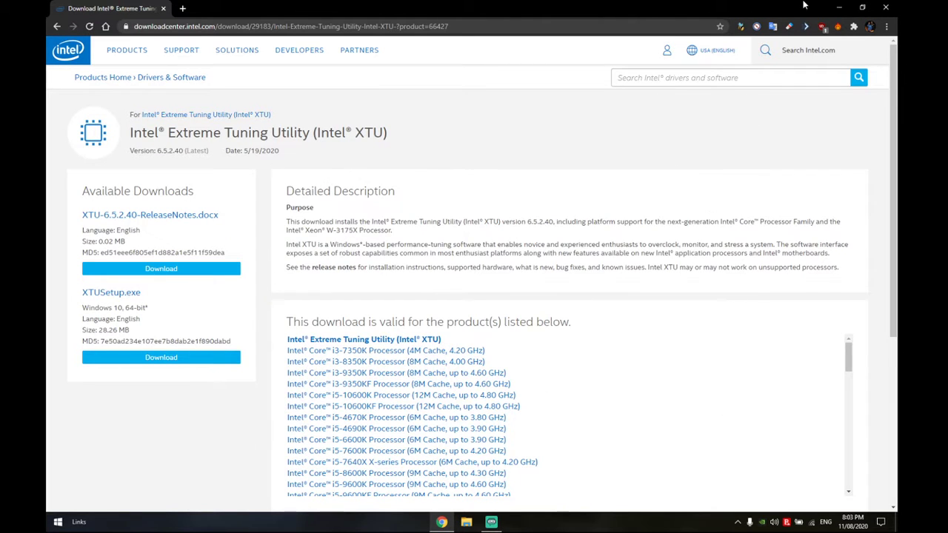
Close Chrome and reveal the hidden tray icons, where XTU is running
click(886, 8)
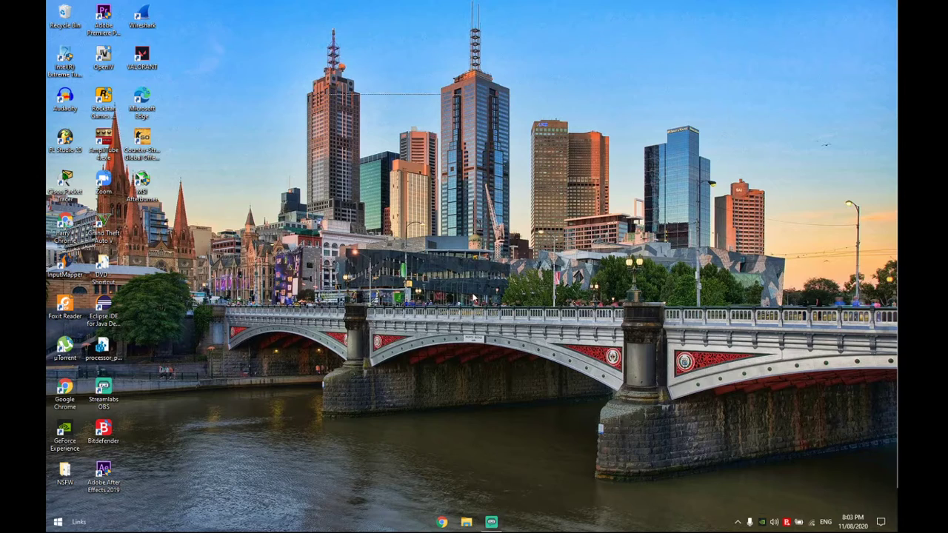
drag(290, 148, 685, 476)
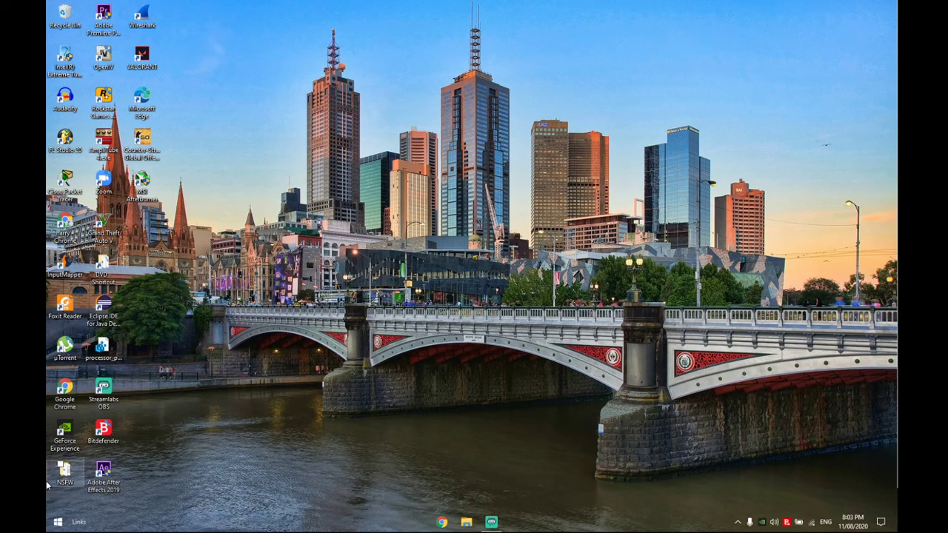
click(58, 522)
click(504, 246)
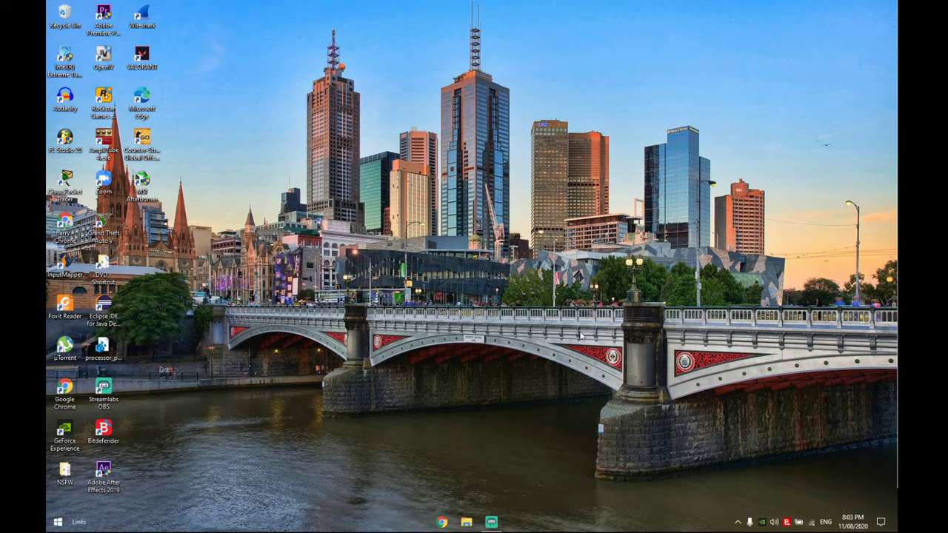
click(57, 522)
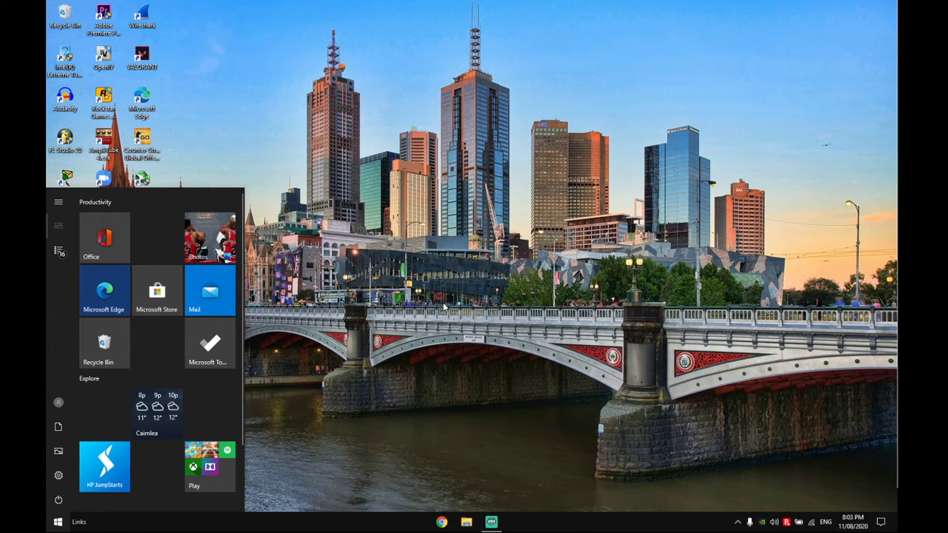
click(628, 319)
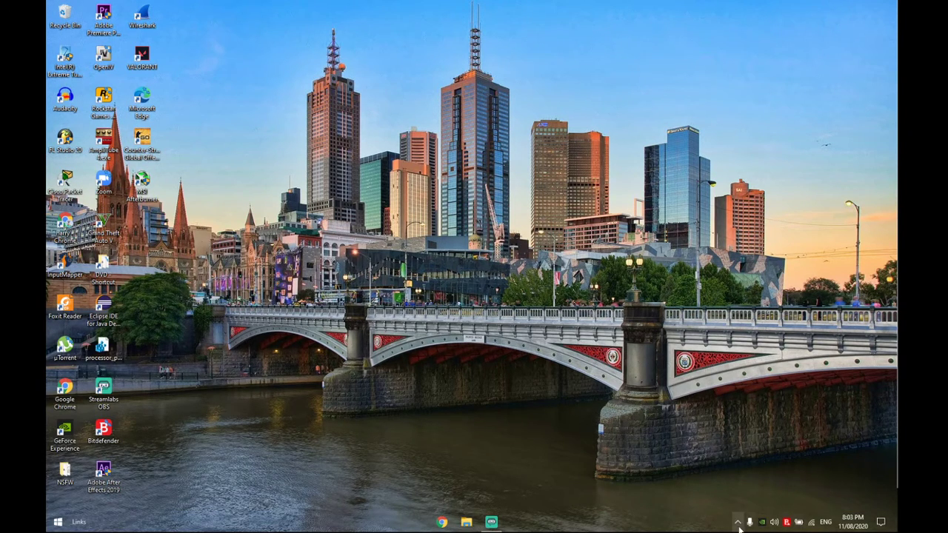
click(738, 524)
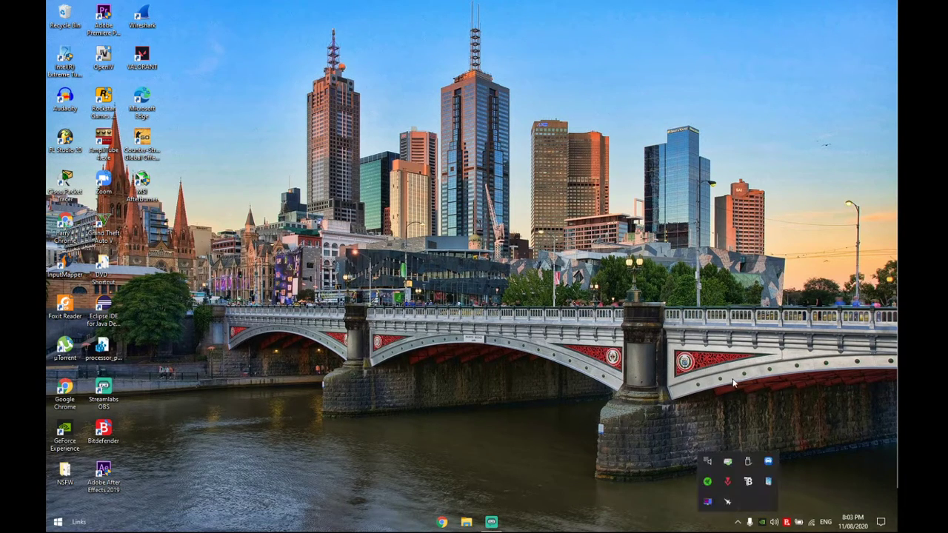
Launch XTU from the tray and show Advanced Tuning's Core section with the -0.170 V offset
click(769, 484)
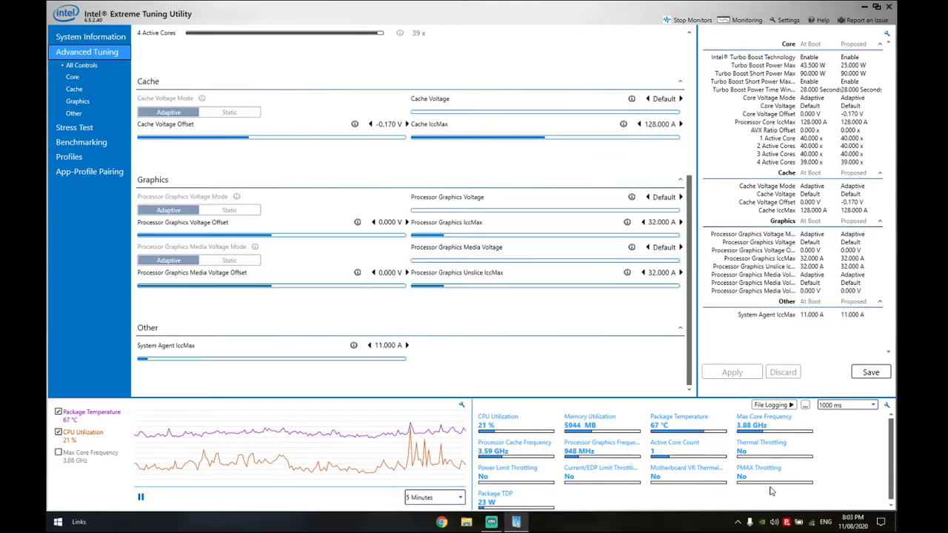
click(91, 38)
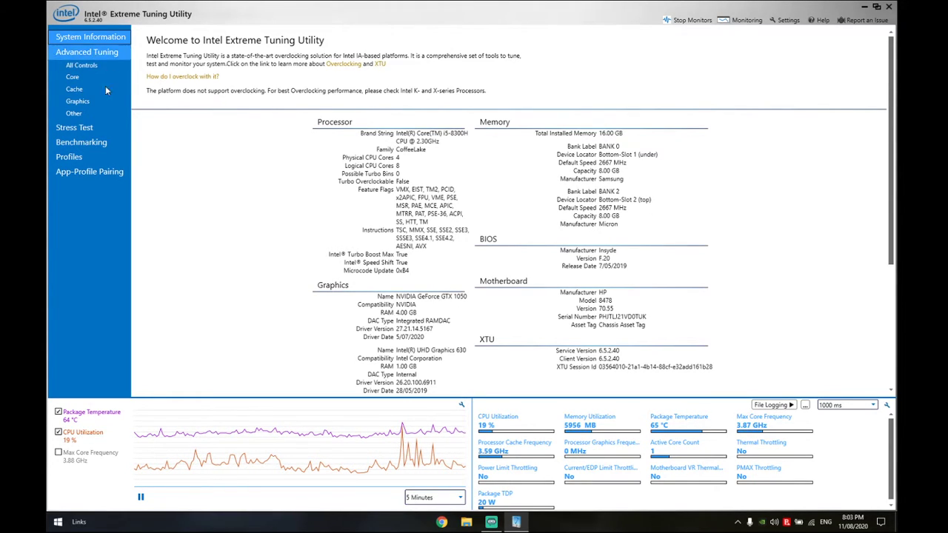
click(87, 52)
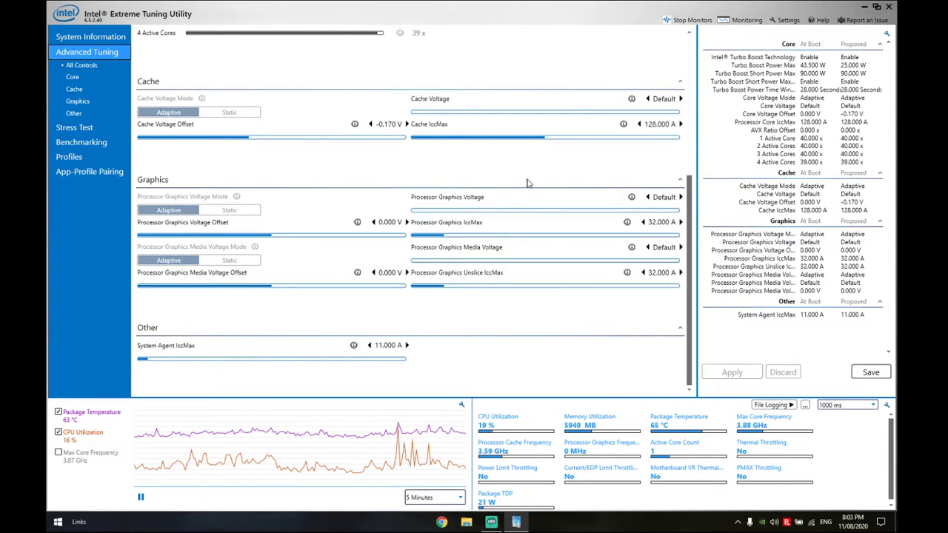
scroll(421, 112, up, 3)
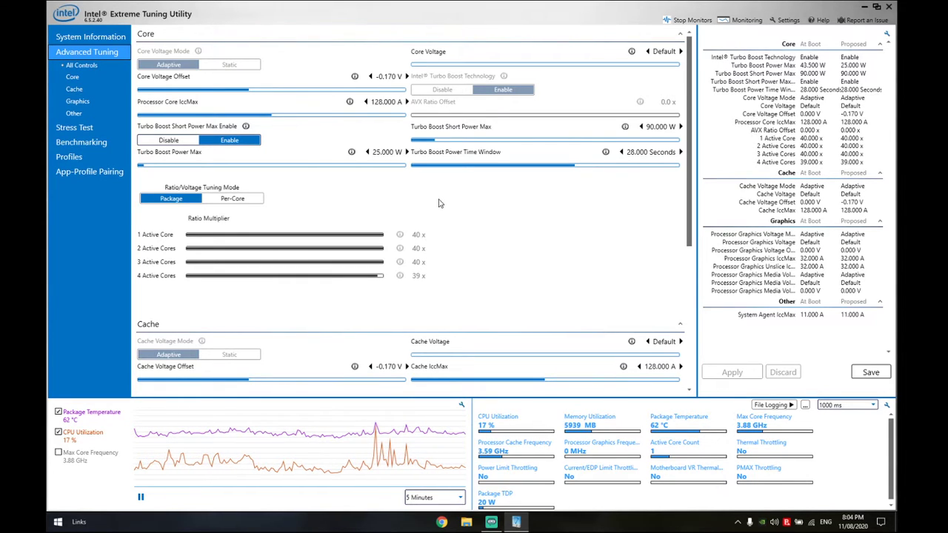
Browse the Core Voltage Offset value list, keeping -0.170 V selected for now
click(390, 77)
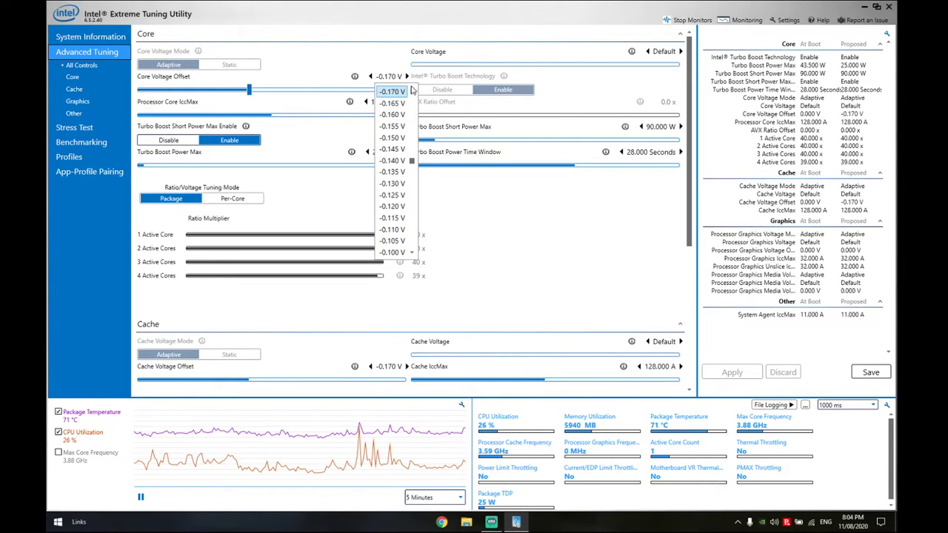
scroll(415, 94, up, 4)
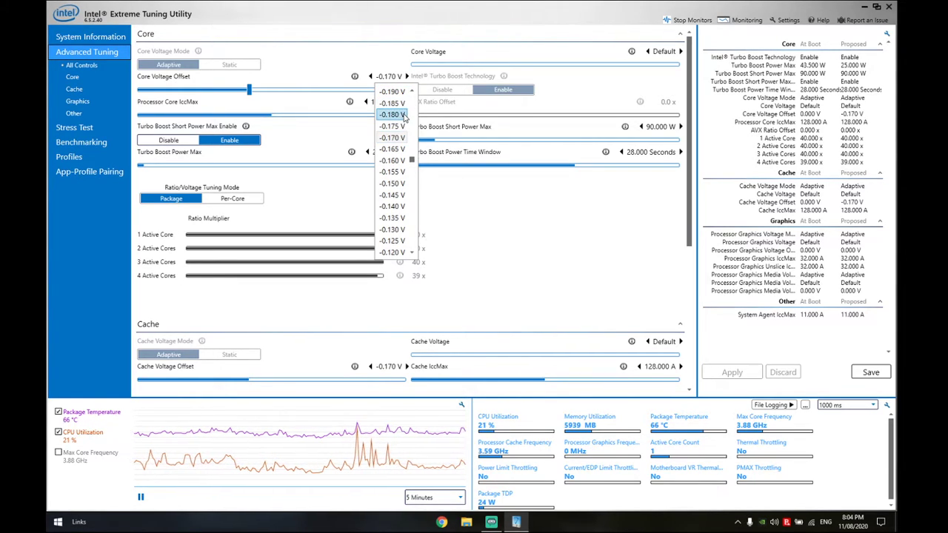
scroll(412, 94, up, 3)
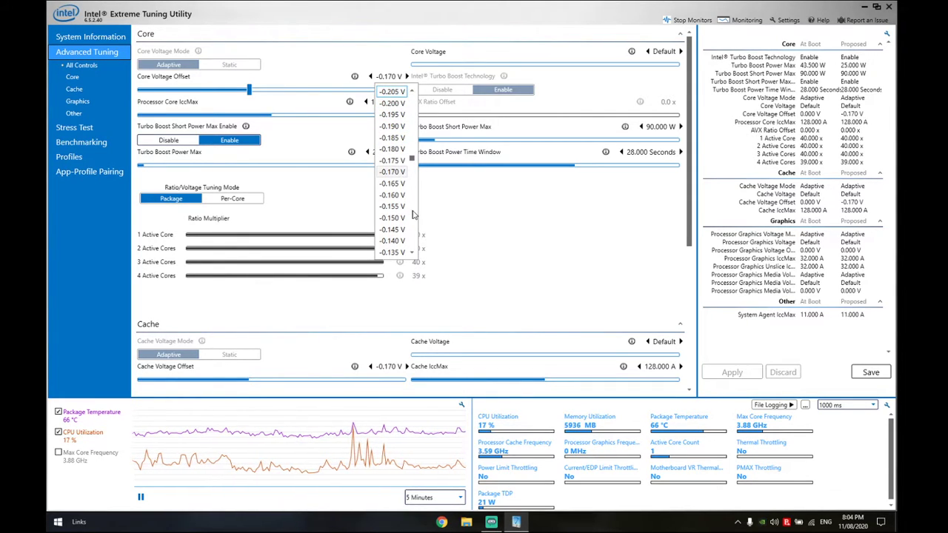
scroll(413, 254, down, 2)
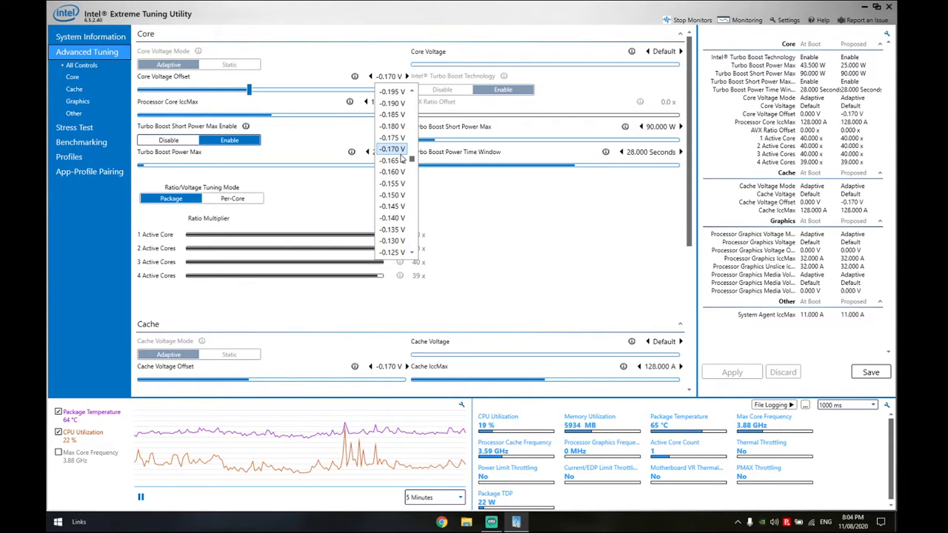
click(400, 159)
click(389, 76)
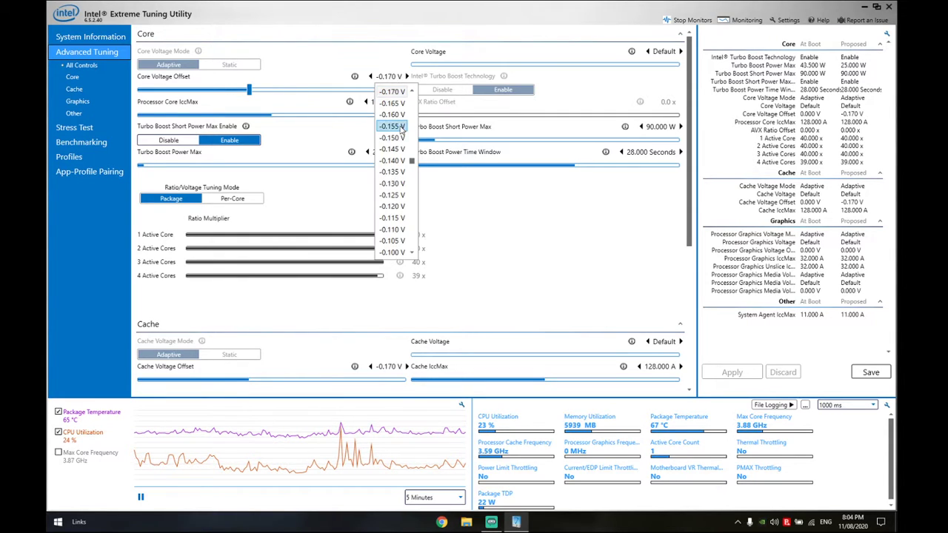
click(392, 91)
click(389, 76)
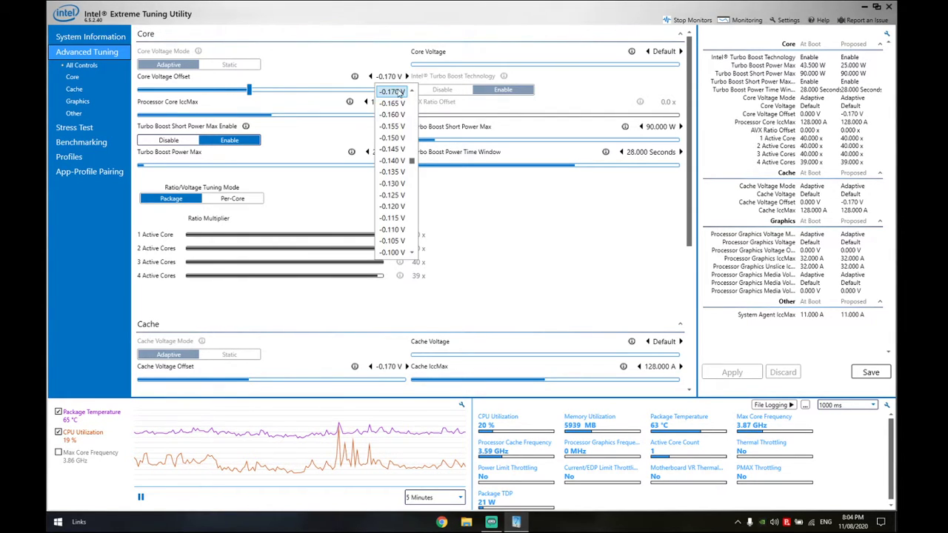
Try a -0.150 V core voltage offset, then set it back to -0.170 V
click(413, 139)
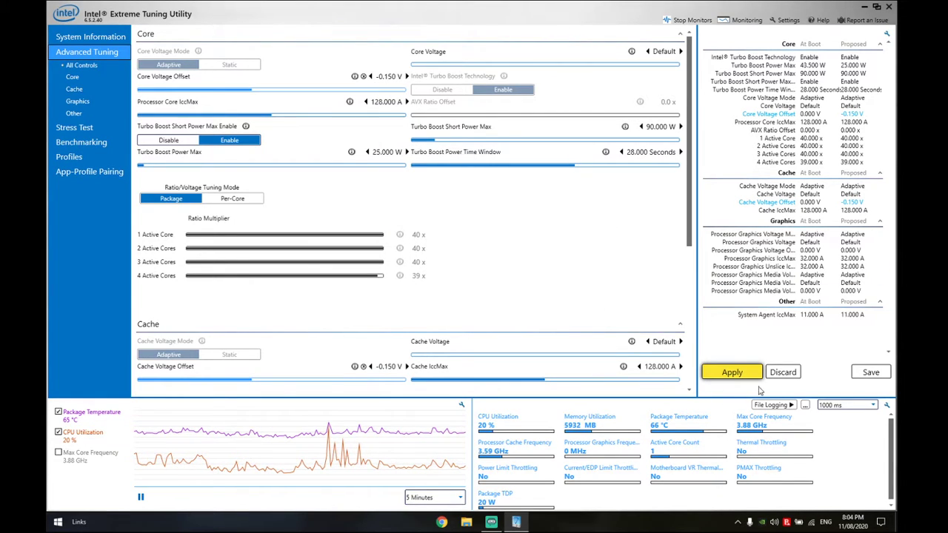
click(762, 315)
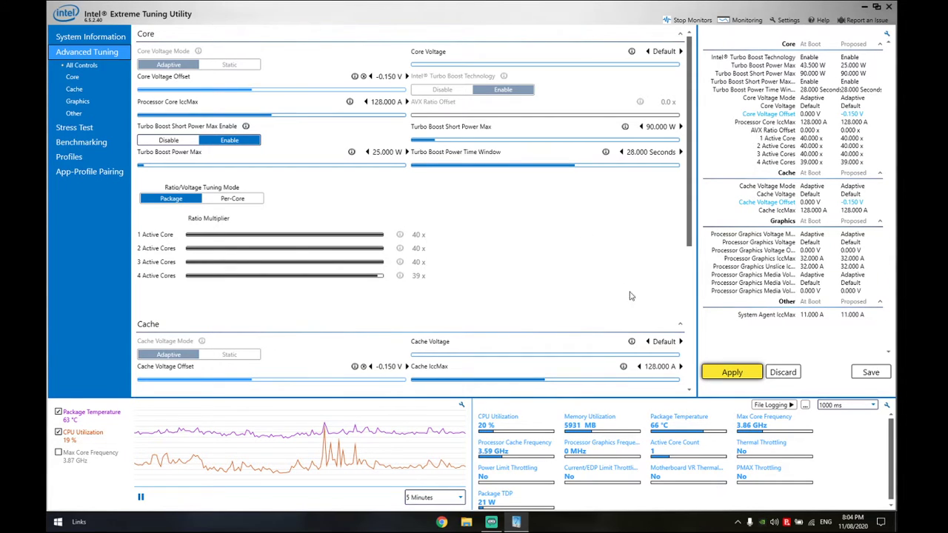
click(391, 77)
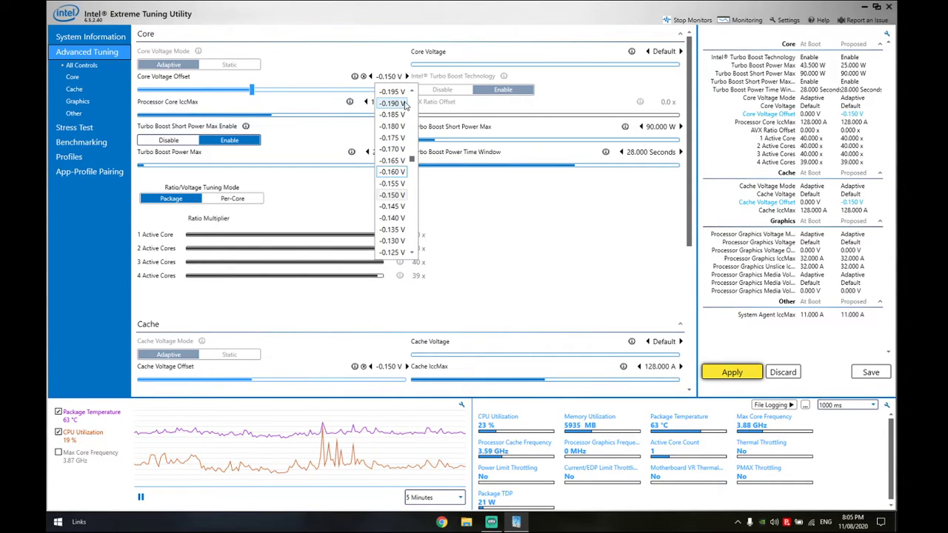
click(392, 149)
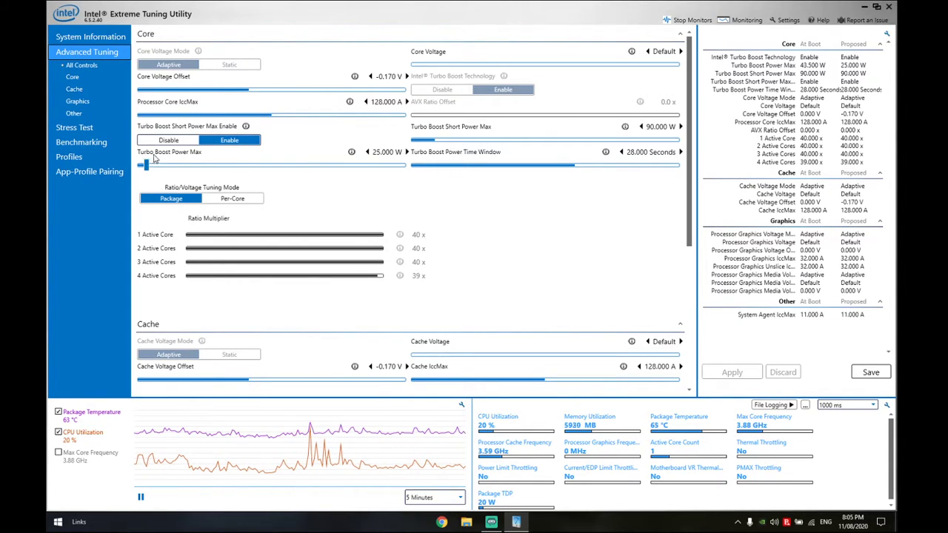
Check Turbo Boost Power Max and leave it at 25.000 W
click(388, 152)
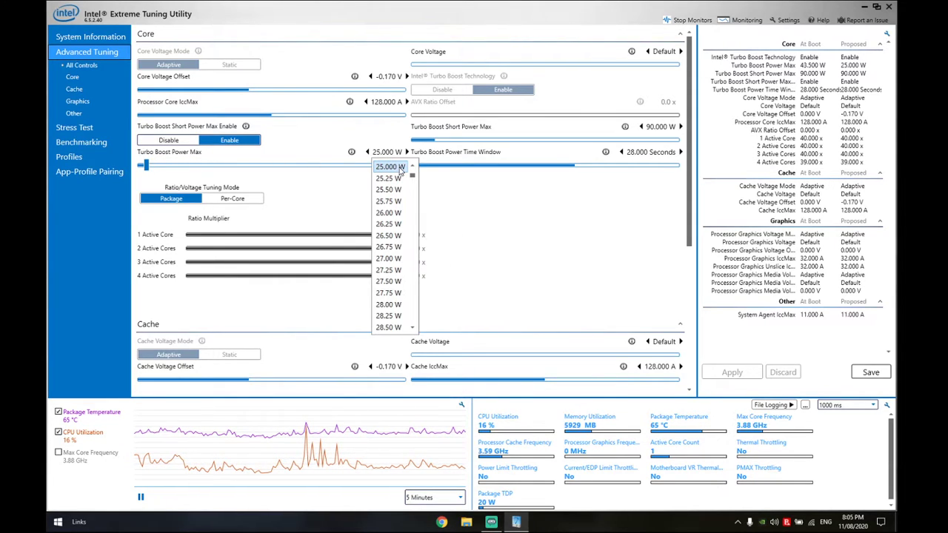
click(400, 169)
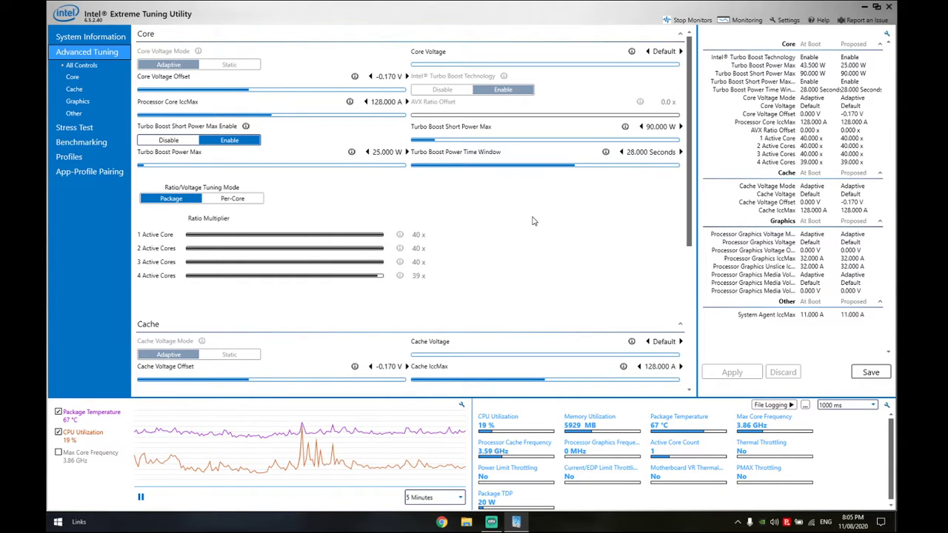
scroll(524, 218, down, 2)
scroll(557, 223, up, 2)
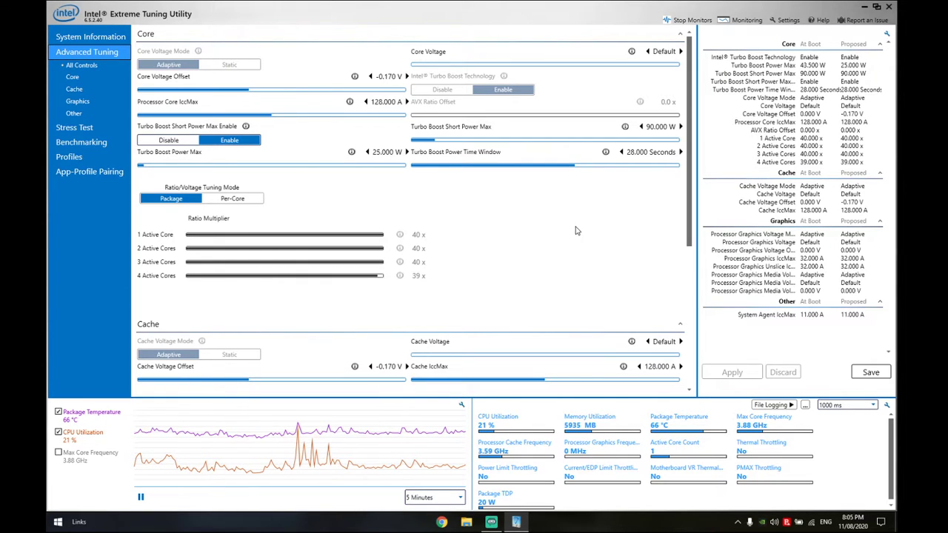
click(738, 521)
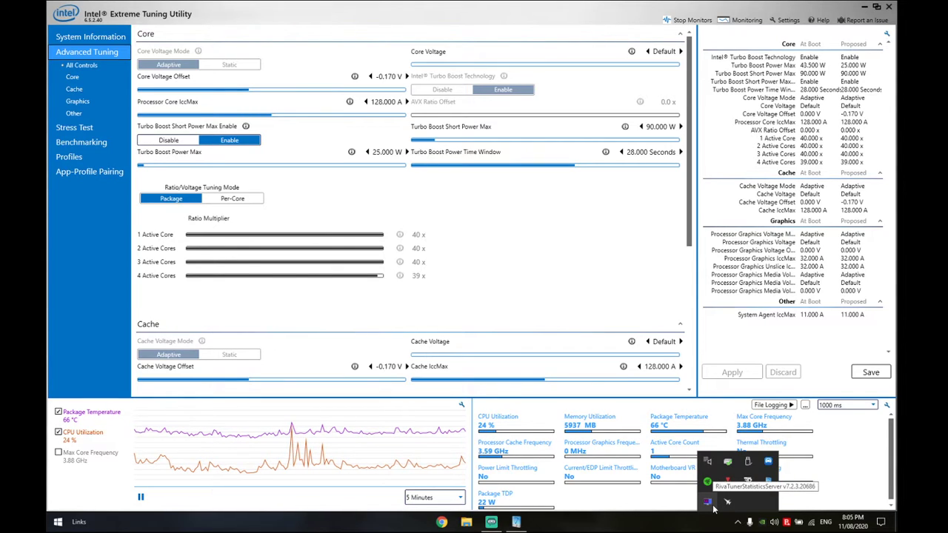
click(516, 201)
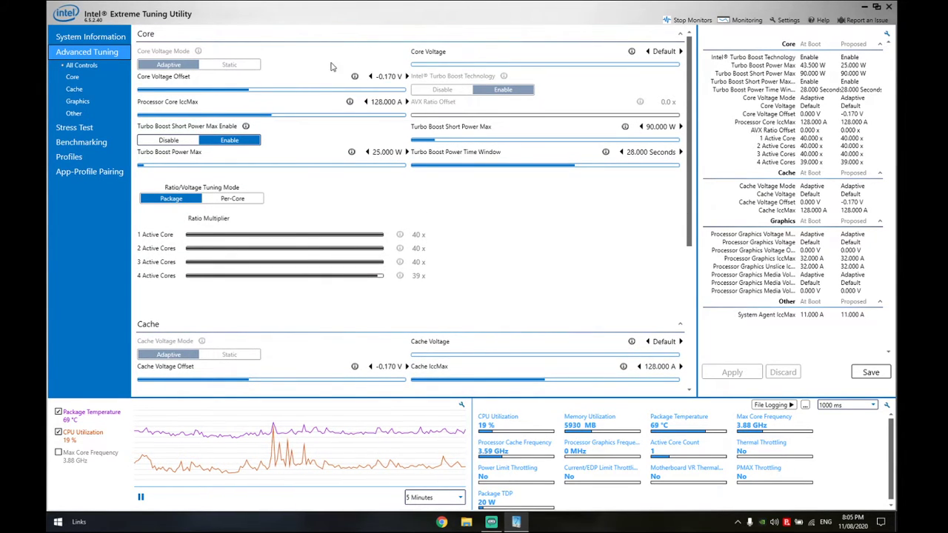
click(397, 77)
click(522, 239)
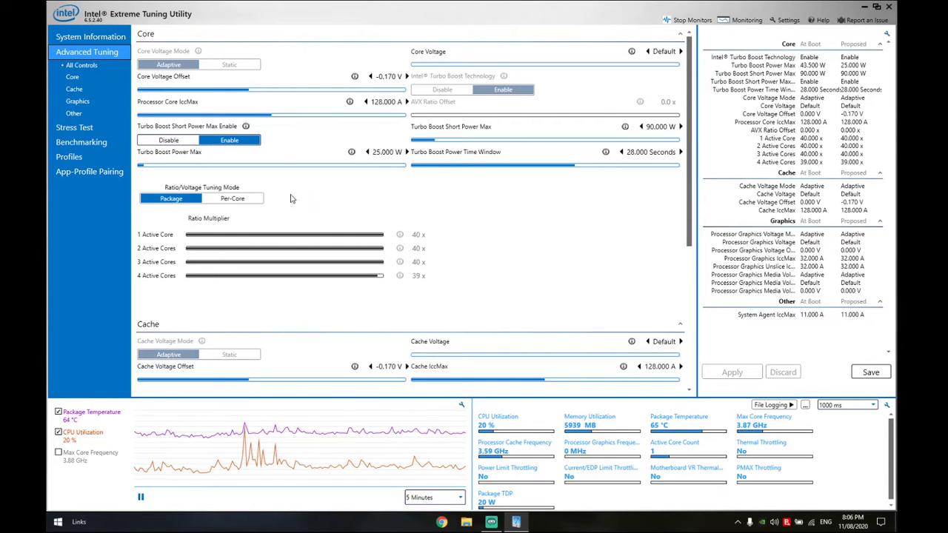
Start a CPU Stress Test with the duration kept at 1 Minute
click(82, 128)
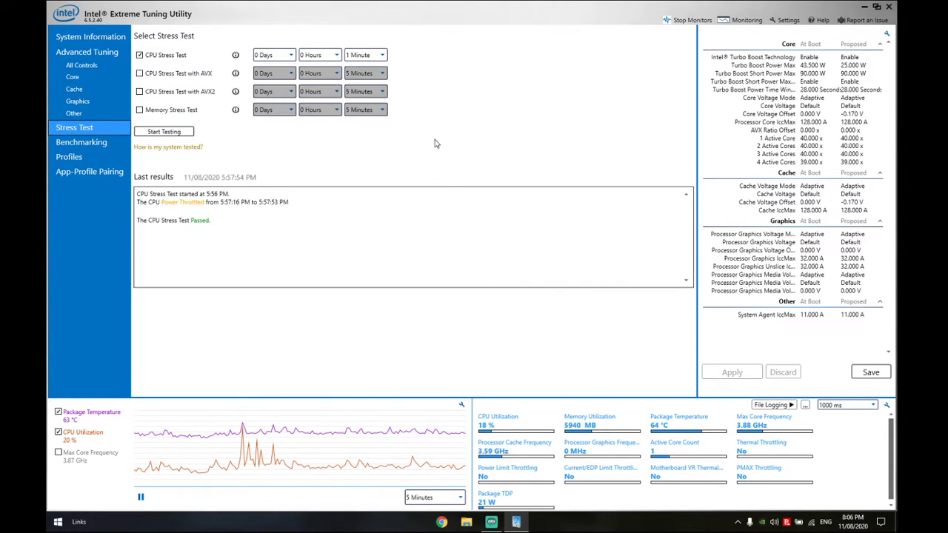
click(362, 54)
click(363, 55)
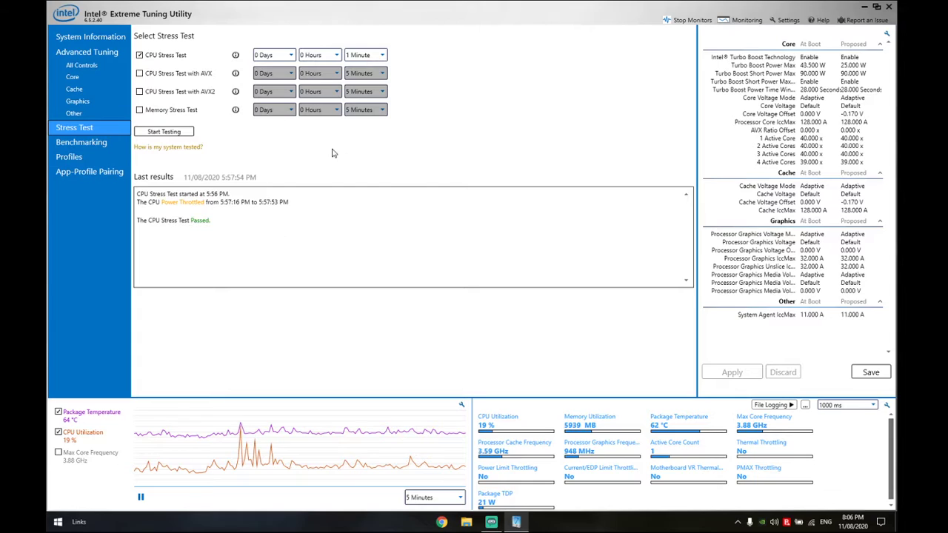
click(182, 135)
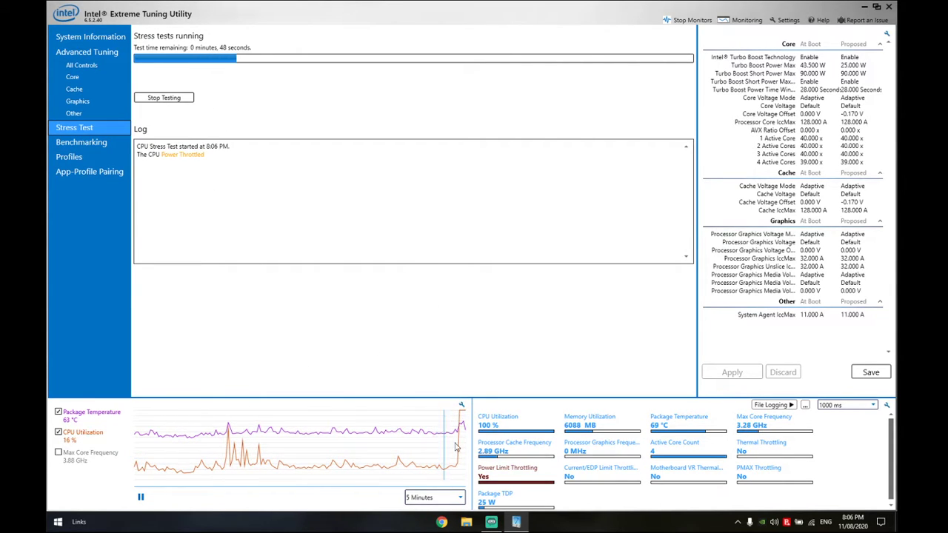
Set the graph to a 1 Minute range and highlight Package Temperature and CPU Utilization
click(444, 496)
click(444, 421)
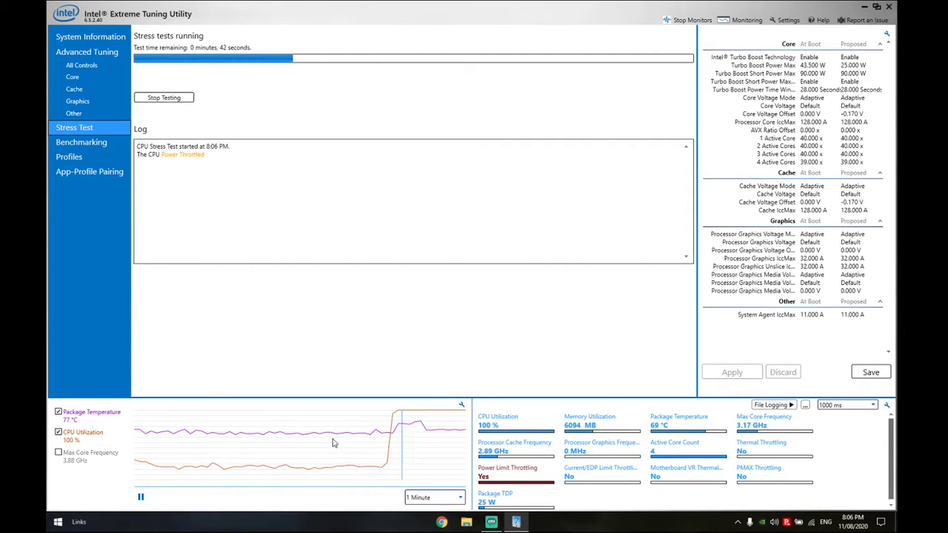
click(94, 413)
mouse_move(105, 422)
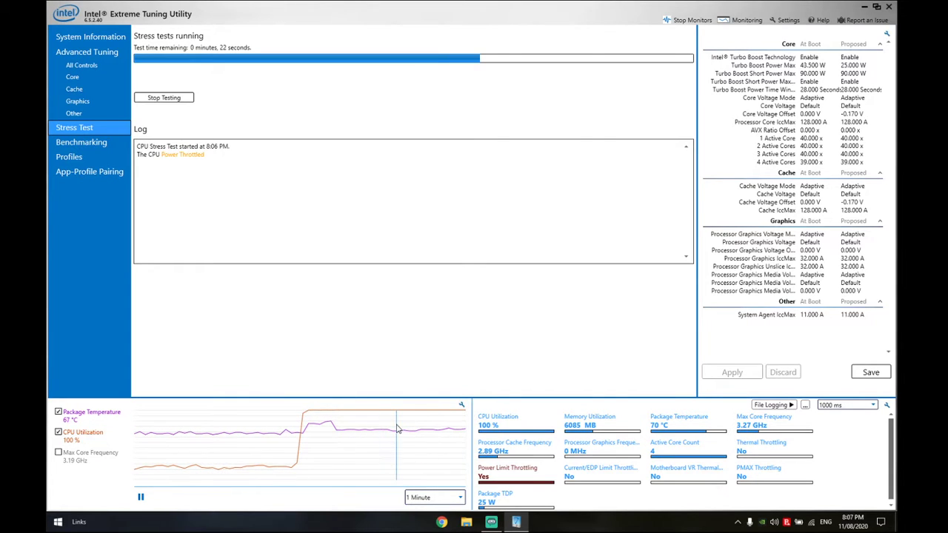
click(87, 436)
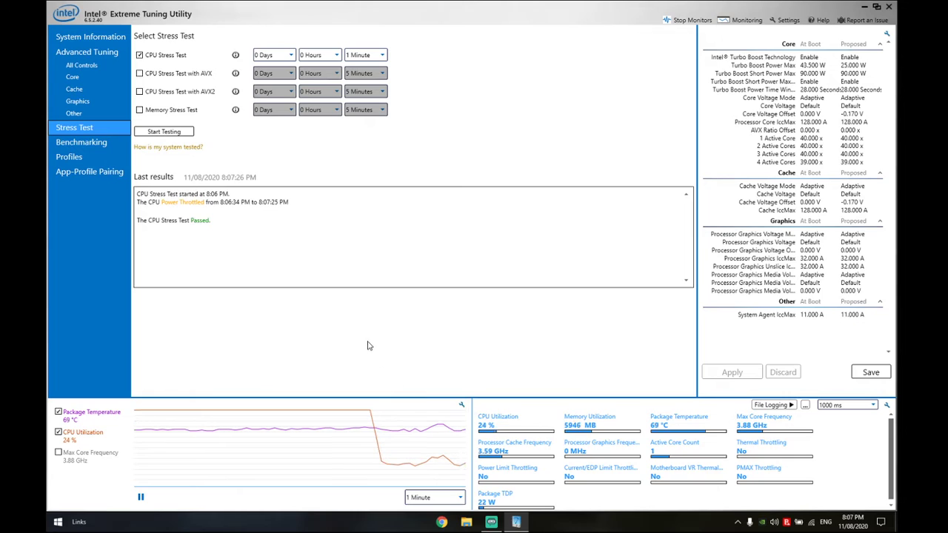
Go back to Advanced Tuning and inspect the Core Voltage Offset list, keeping -0.170 V
click(84, 41)
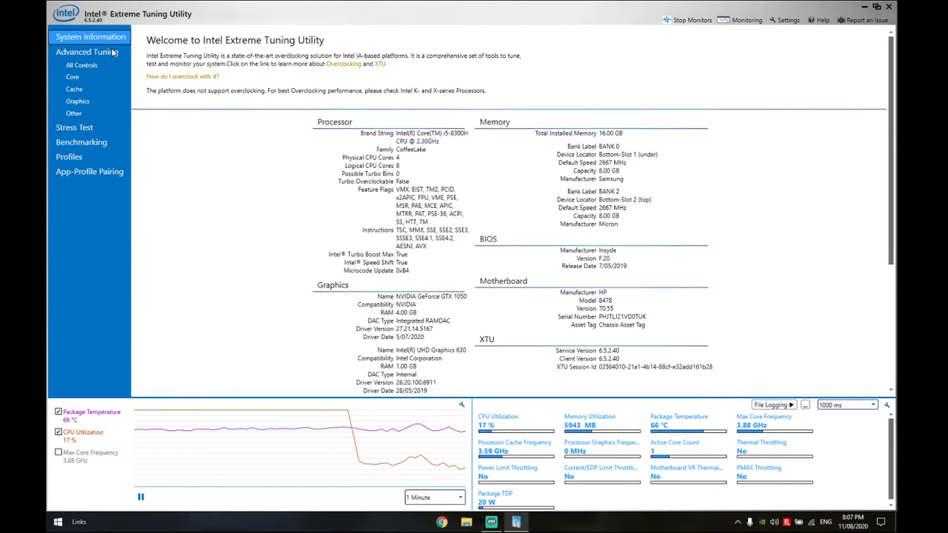
click(97, 54)
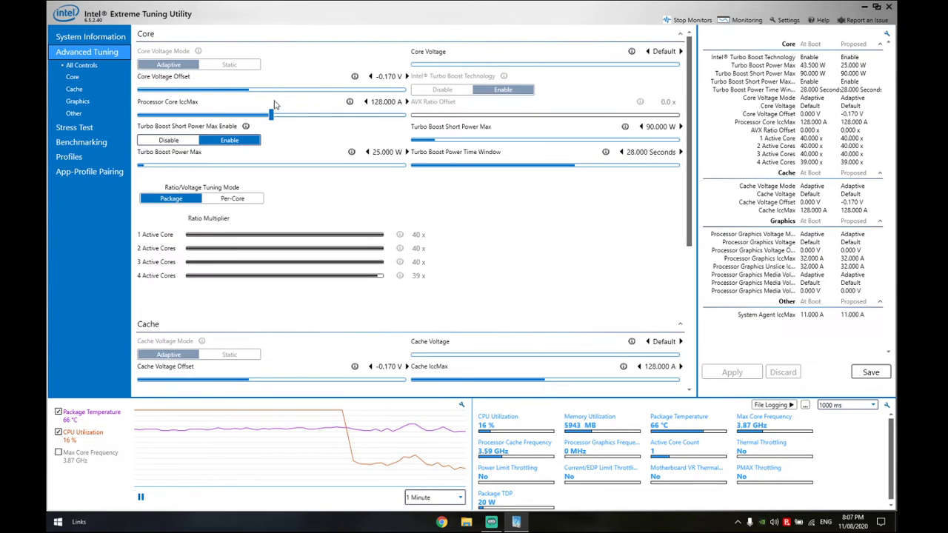
click(388, 76)
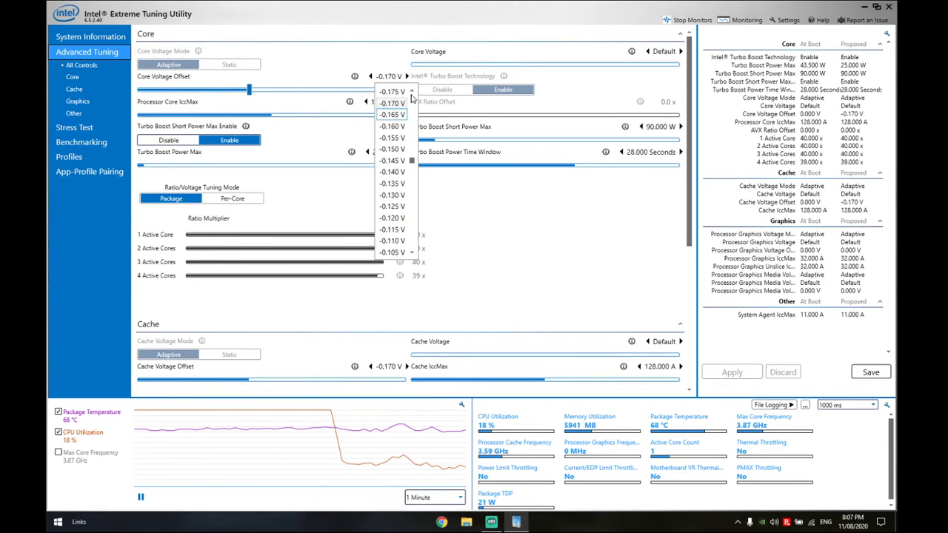
scroll(400, 133, up, 2)
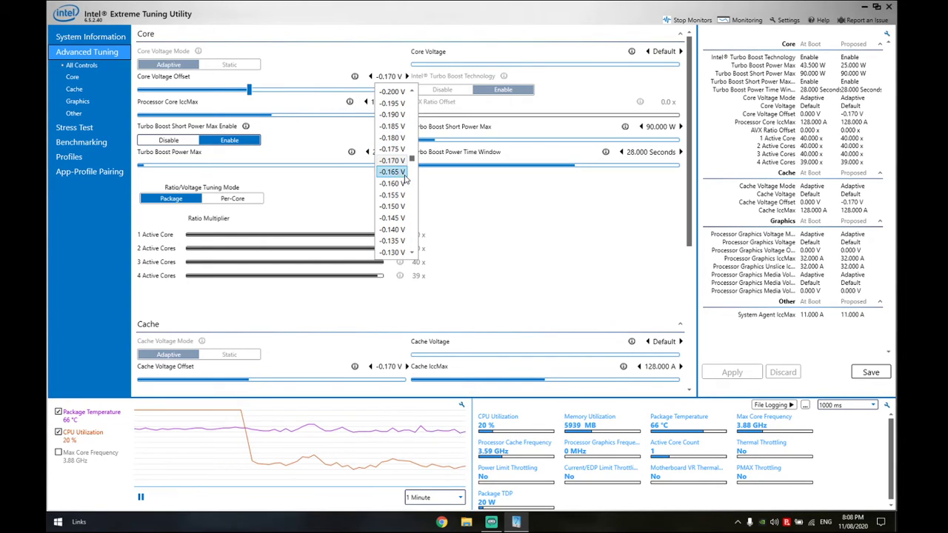
click(453, 211)
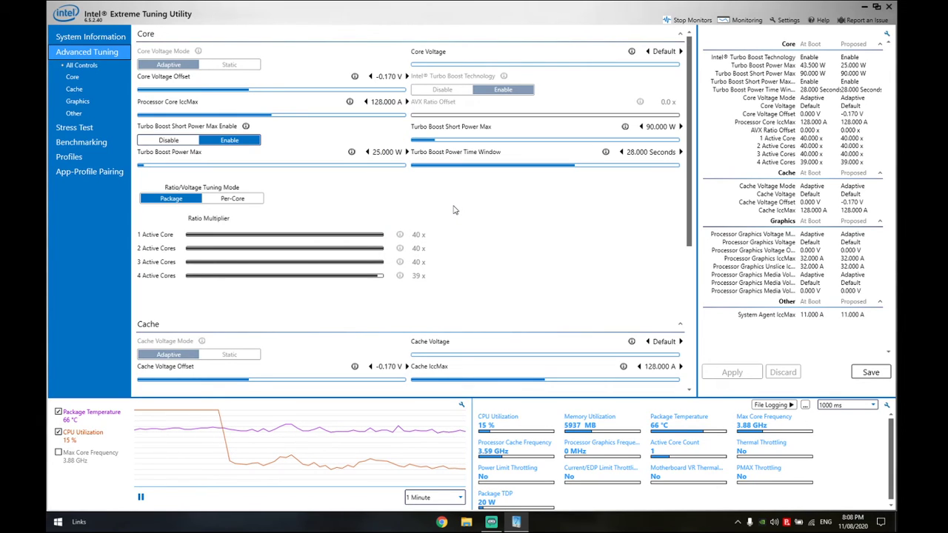